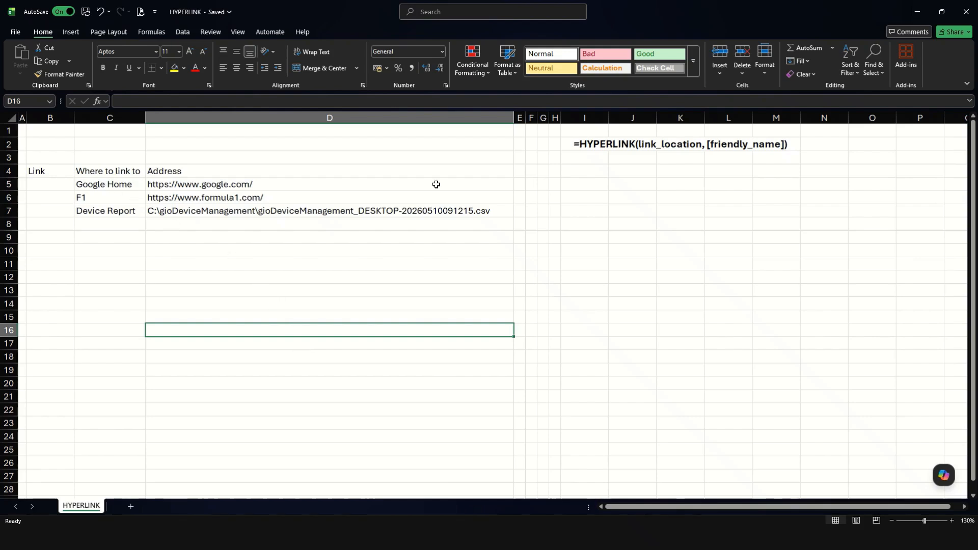
pyautogui.click(582, 147)
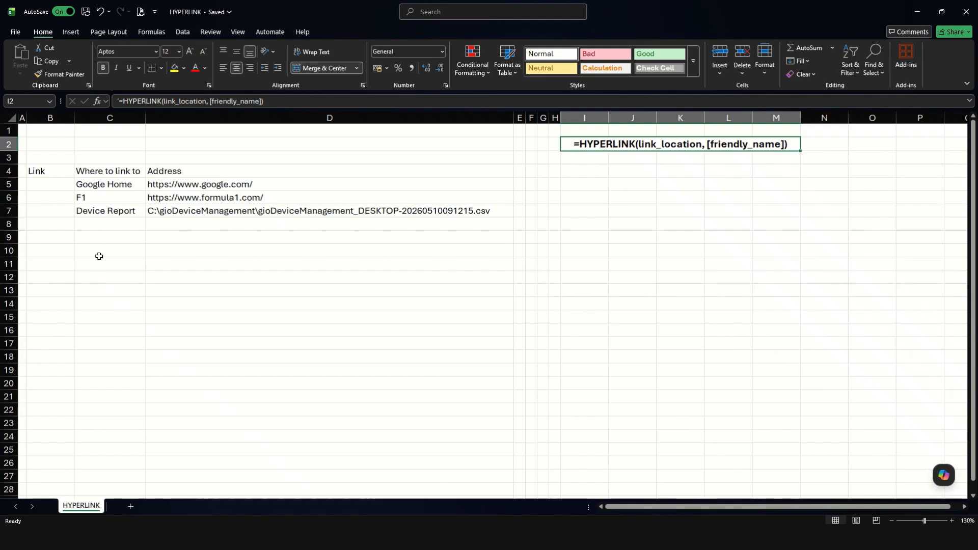
pyautogui.moveTo(96, 185); pyautogui.dragTo(161, 212)
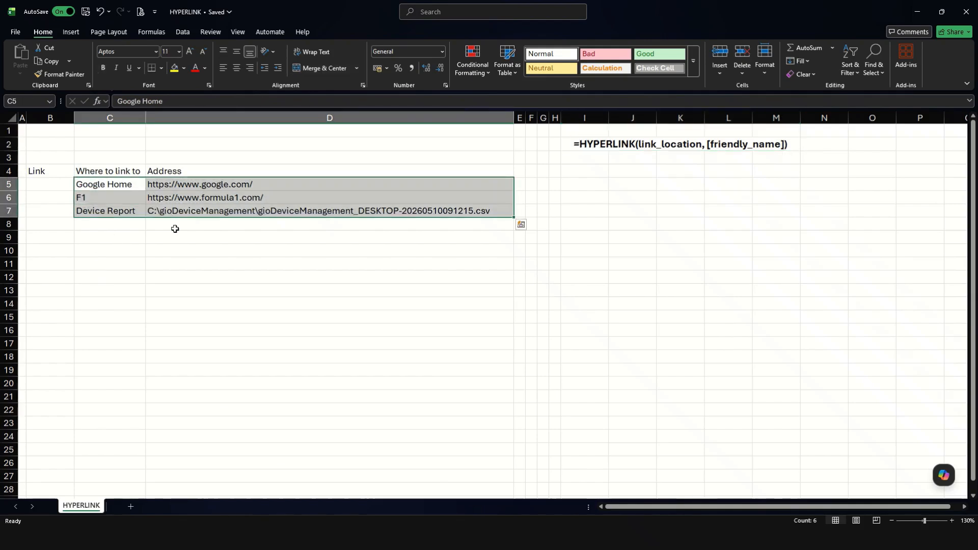
pyautogui.click(200, 269)
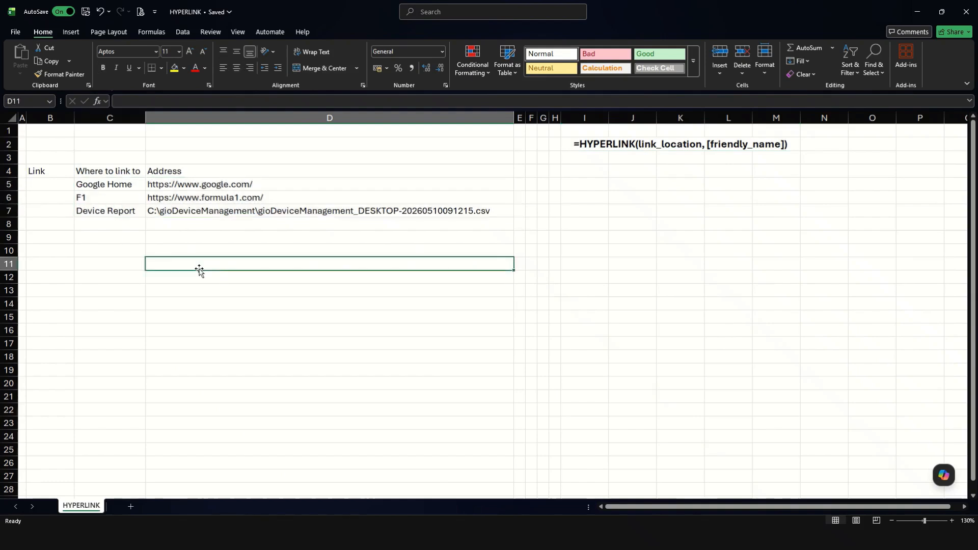
pyautogui.click(91, 184)
pyautogui.click(123, 198)
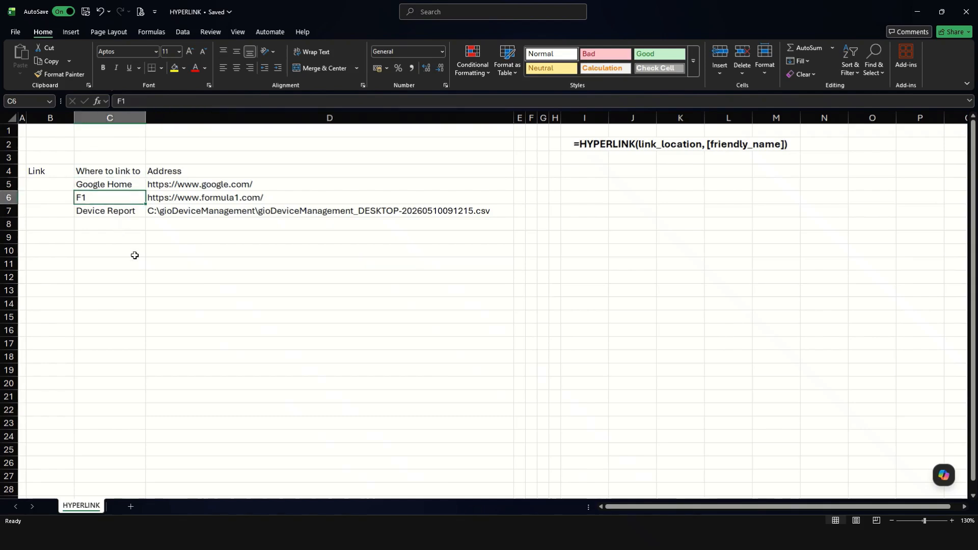
pyautogui.click(123, 210)
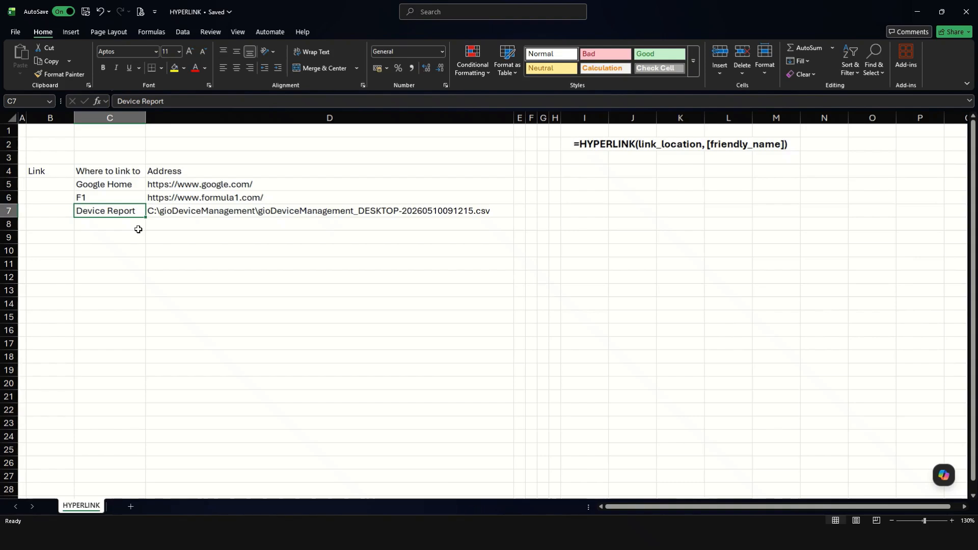
pyautogui.click(169, 184)
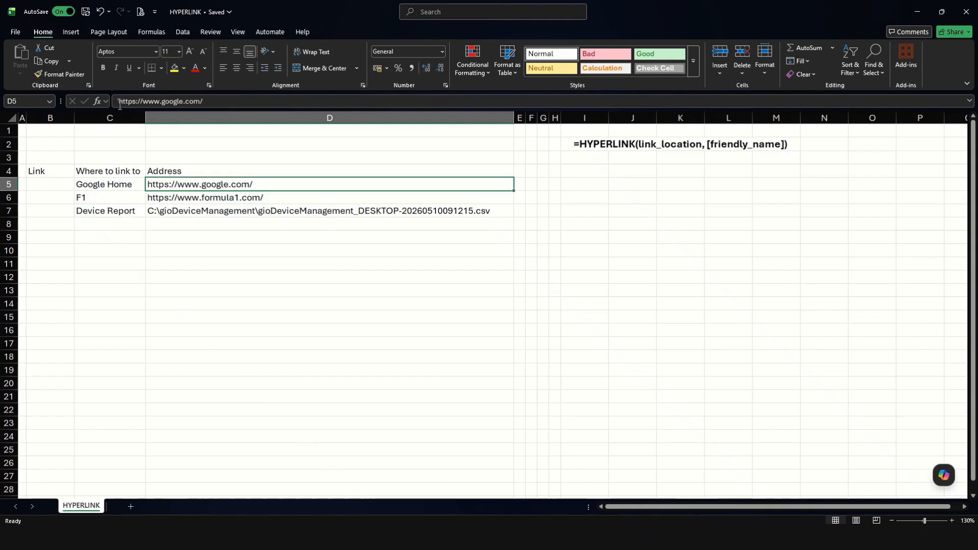
pyautogui.moveTo(120, 102); pyautogui.dragTo(203, 101)
pyautogui.hotkey('ctrl', 'c')
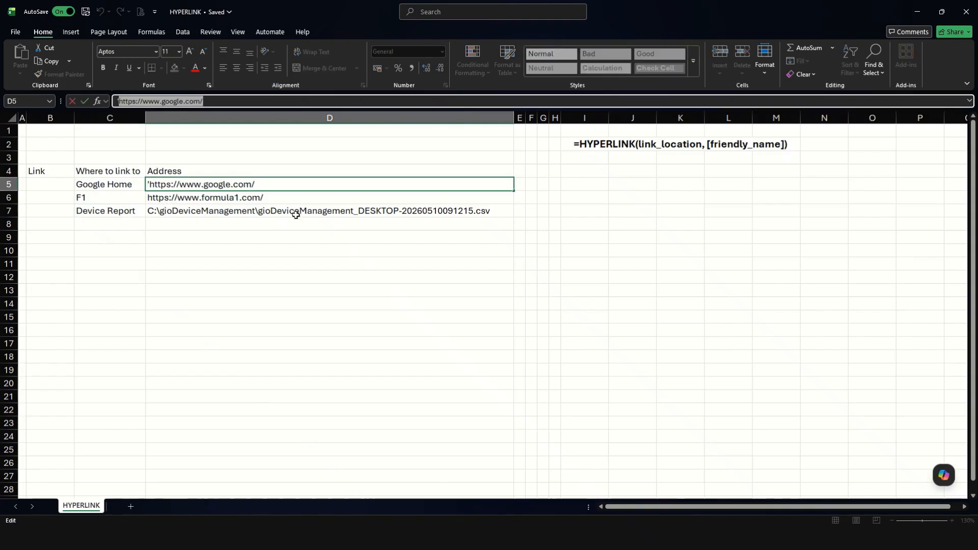
pyautogui.click(258, 288)
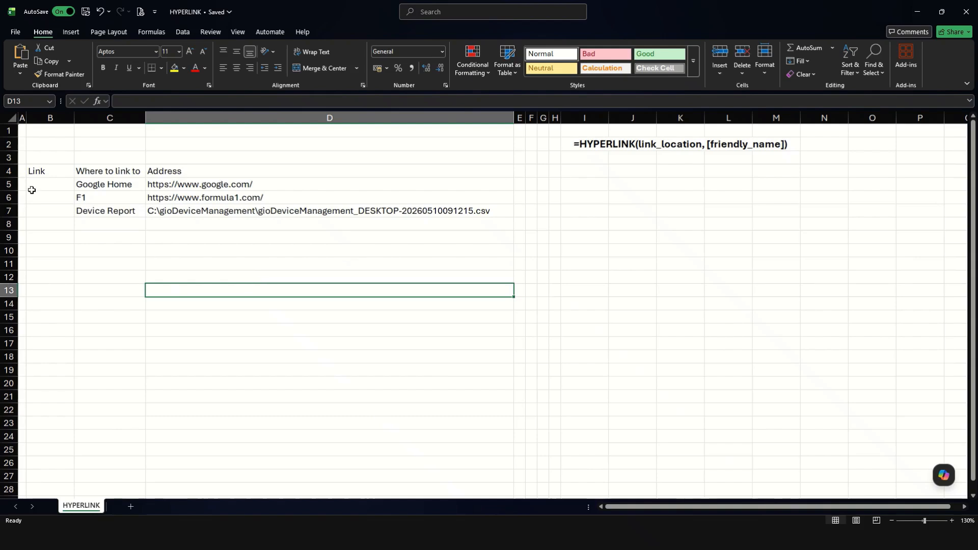
pyautogui.click(56, 184)
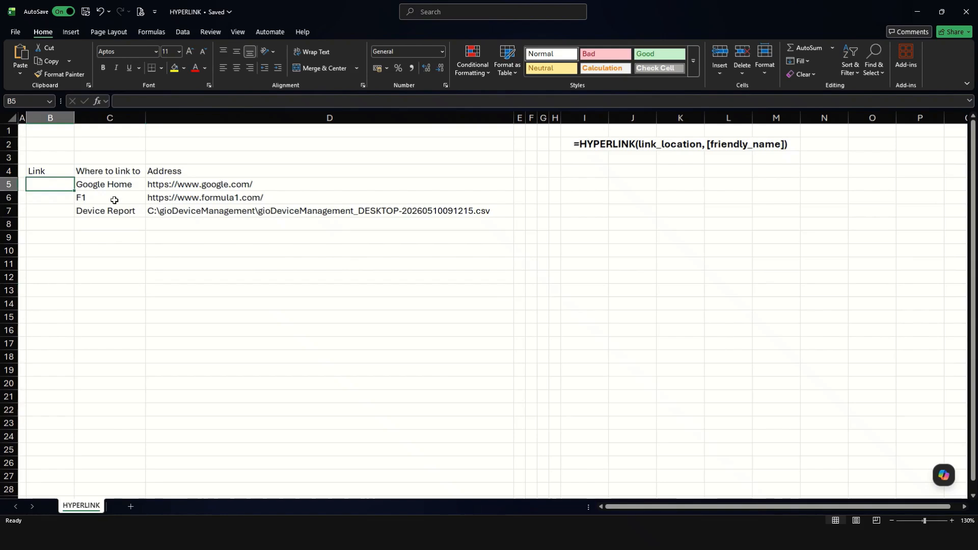
pyautogui.write('=hyperl')
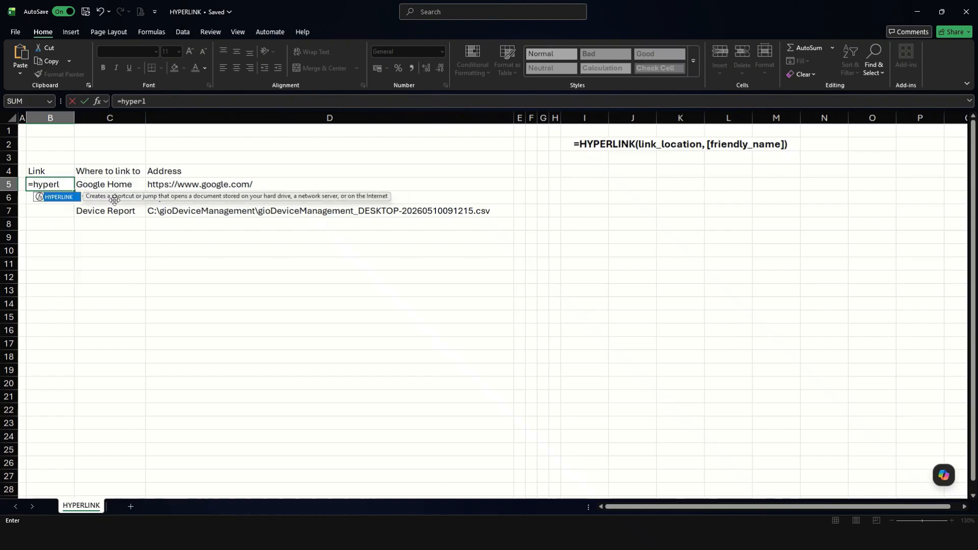
pyautogui.press('Tab')
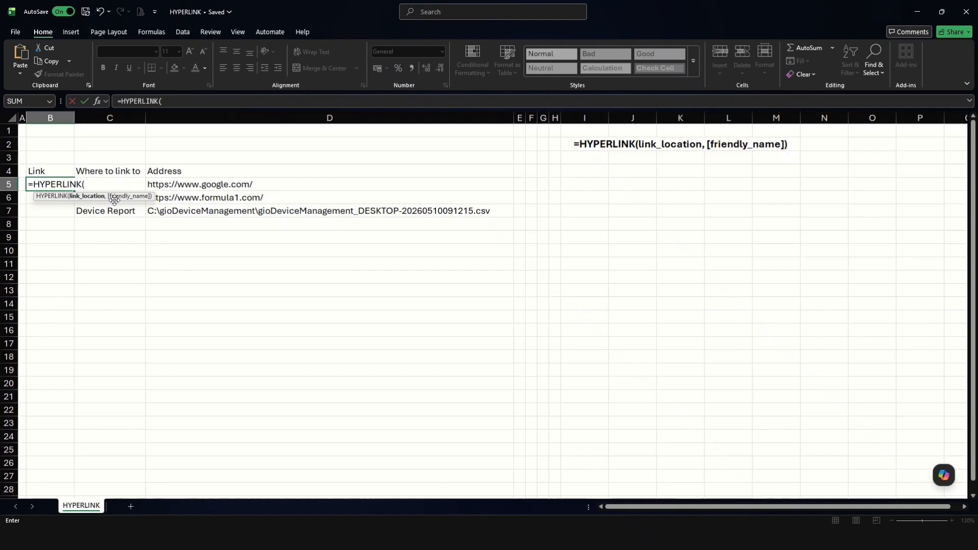
pyautogui.write('"')
pyautogui.hotkey('ctrl', 'v')
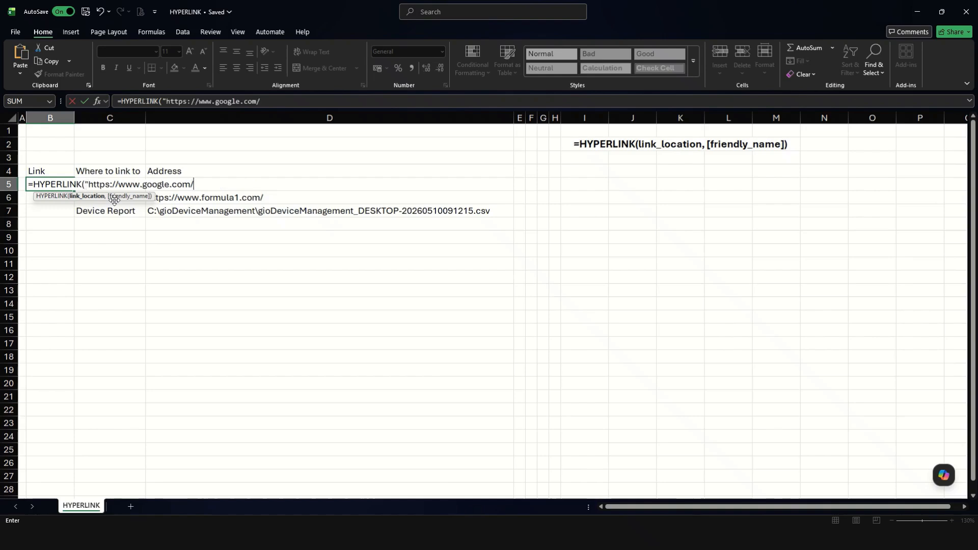
pyautogui.write('"')
pyautogui.press('Return')
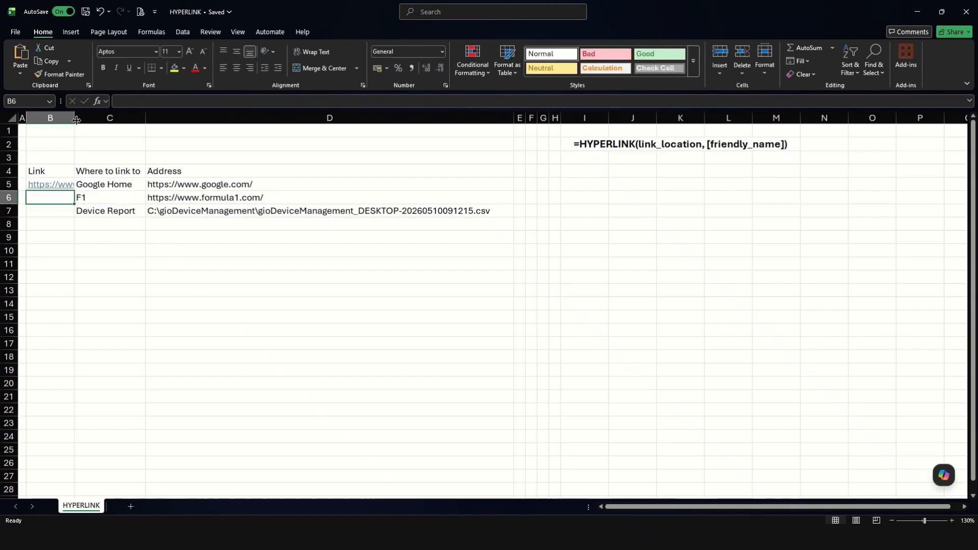
pyautogui.moveTo(74, 118); pyautogui.dragTo(157, 126)
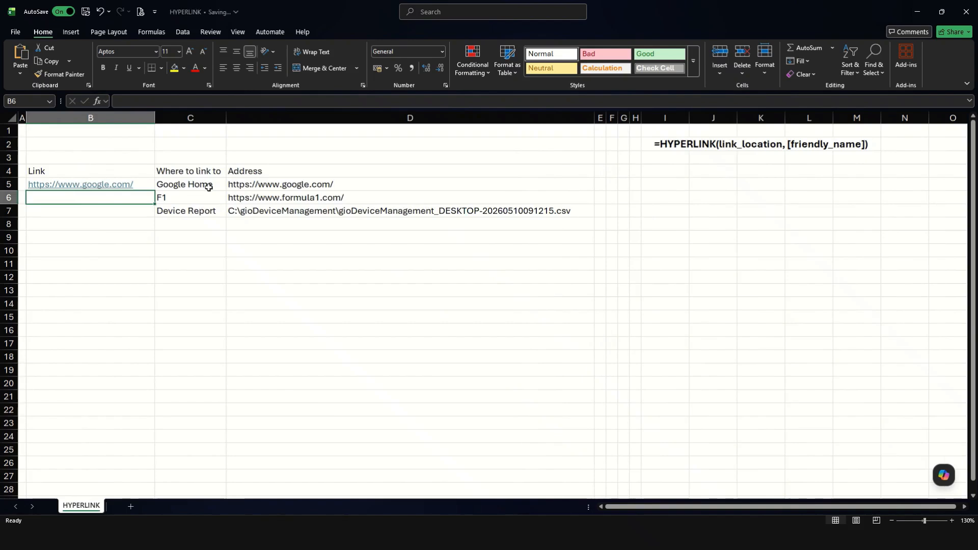
# Step: Add cell C5 as the friendly name argument of the HYPERLINK formula in B5
pyautogui.press('Up')
pyautogui.press('F2')
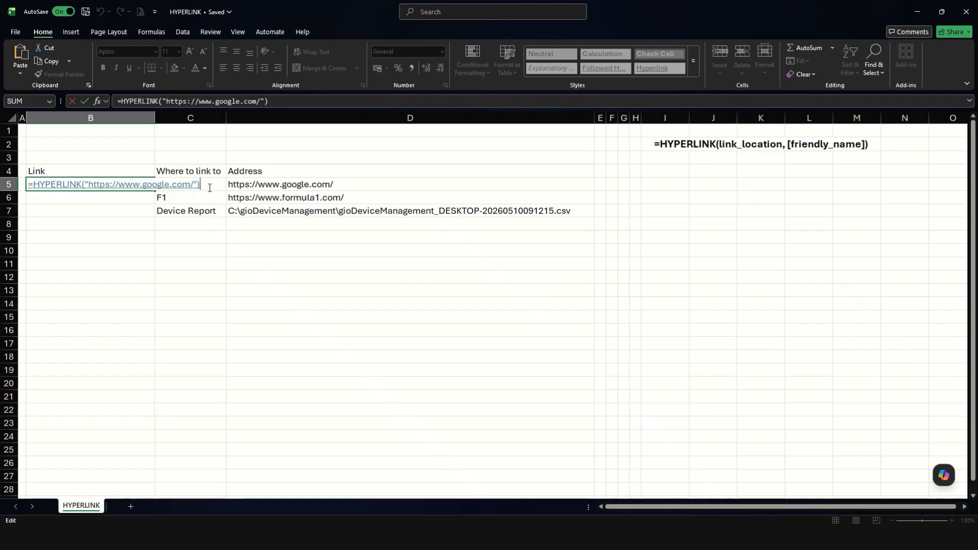
pyautogui.press('Left')
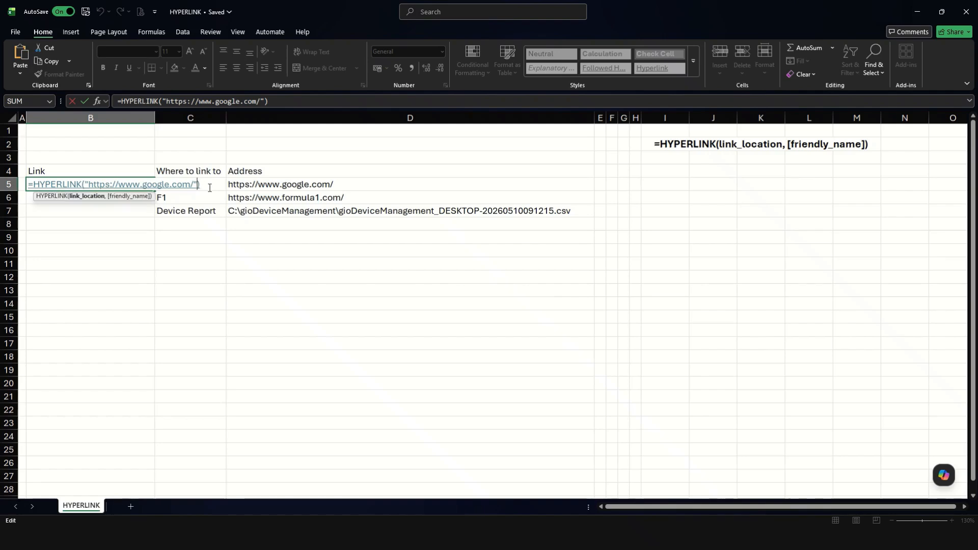
pyautogui.write(',')
pyautogui.write('c5')
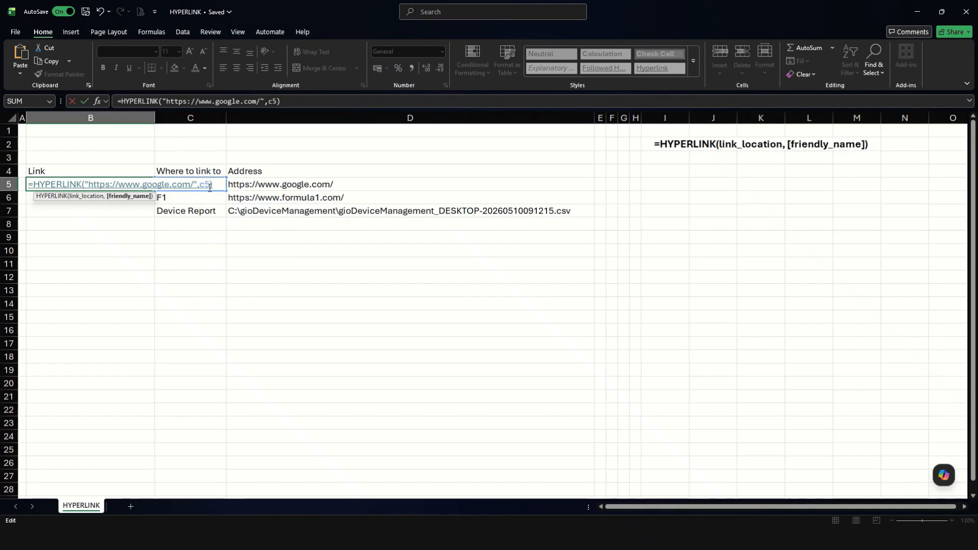
pyautogui.press('Return')
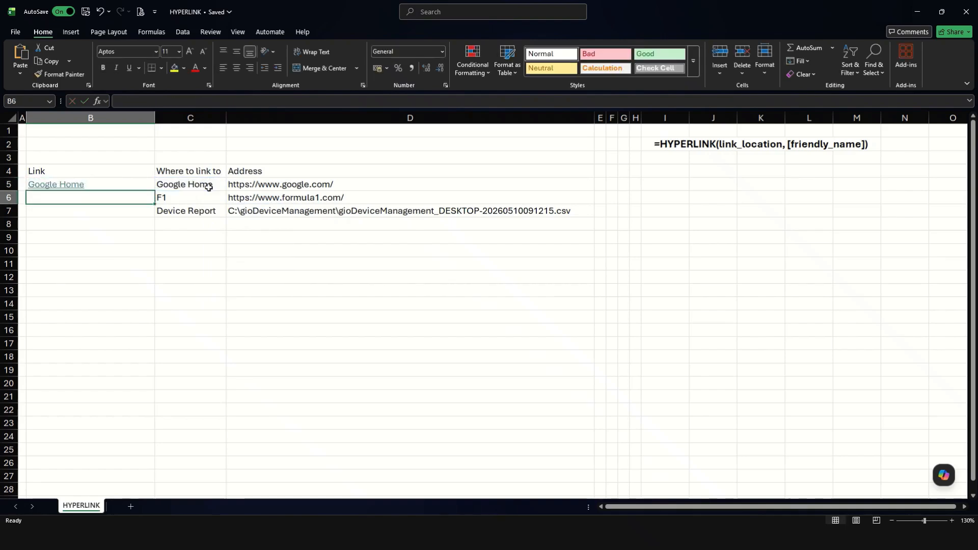
# Step: Shorten the text in cell C5 to "Google" so the linked label in B5 follows it
pyautogui.click(176, 184)
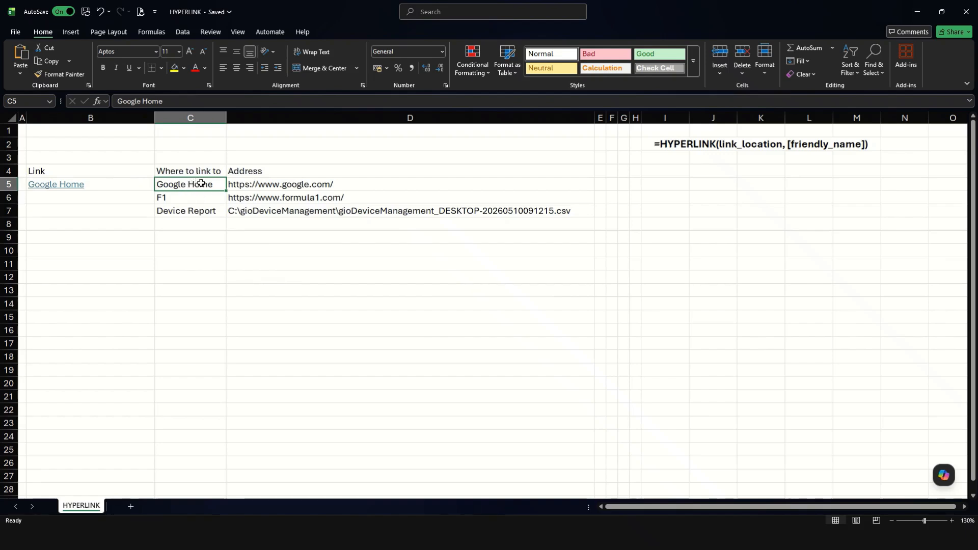
pyautogui.doubleClick(201, 184)
pyautogui.press('BackSpace')
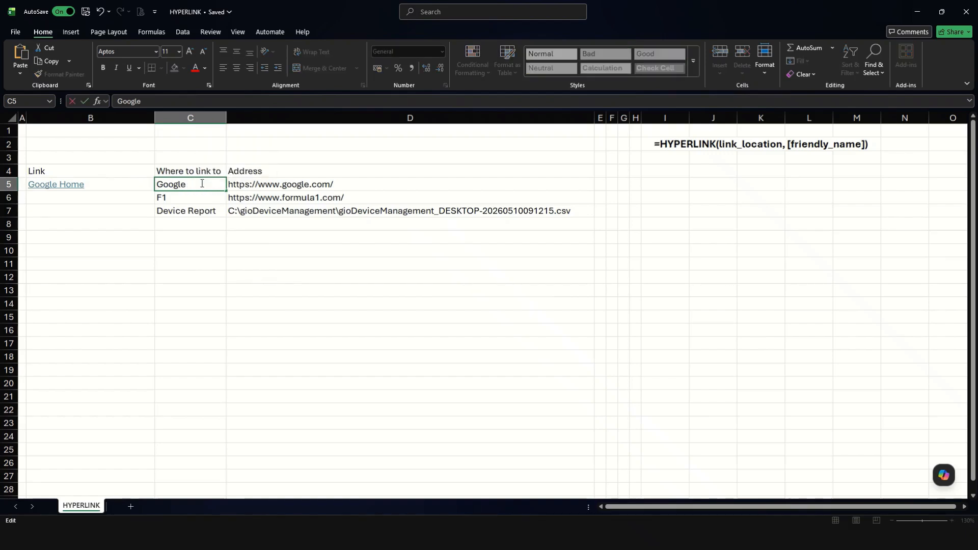
pyautogui.press('Return')
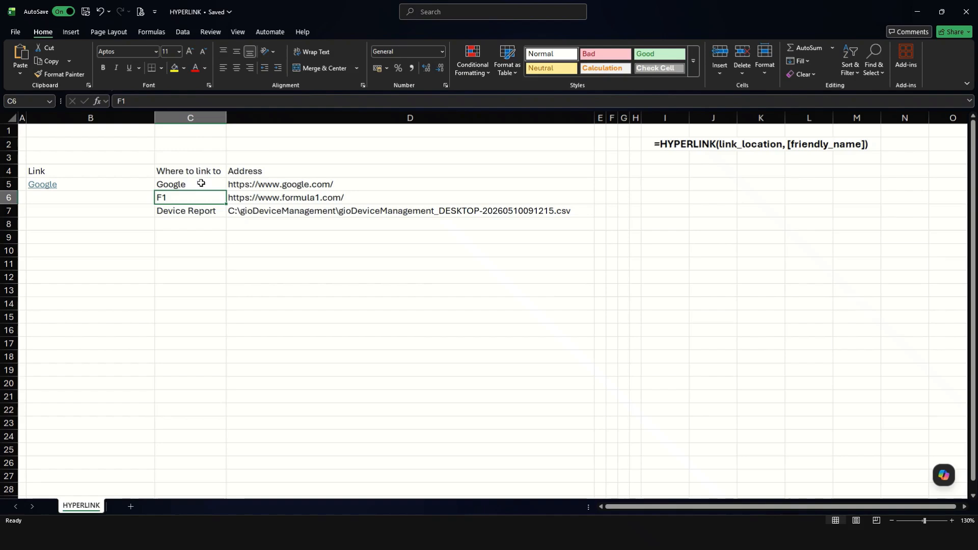
pyautogui.press('Left')
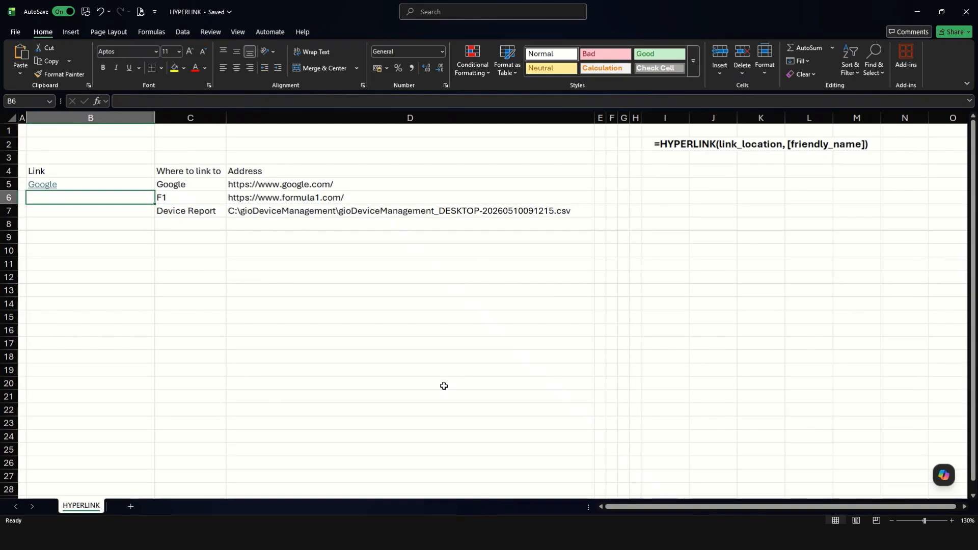
pyautogui.write('=')
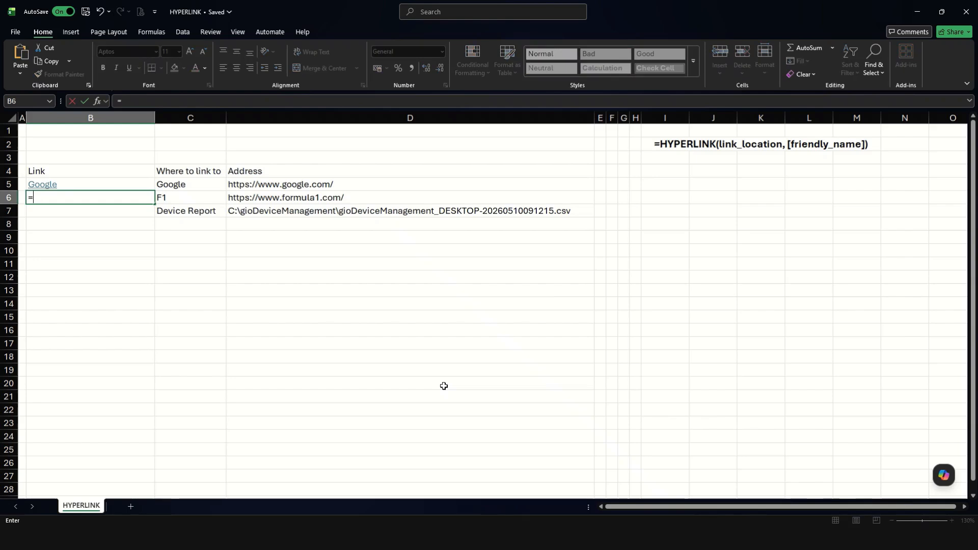
pyautogui.write('hy')
pyautogui.press('Tab')
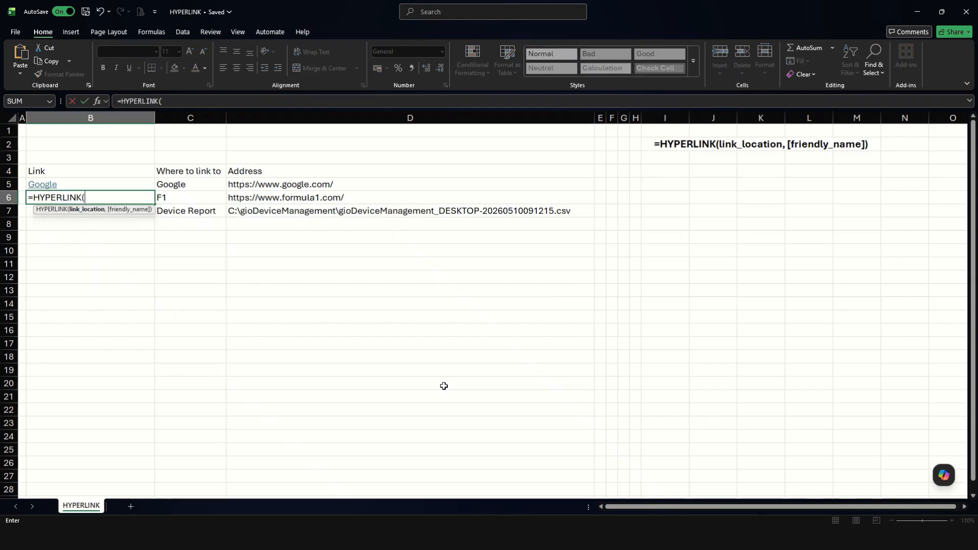
pyautogui.write('"')
pyautogui.write('https://www.formula1.com/')
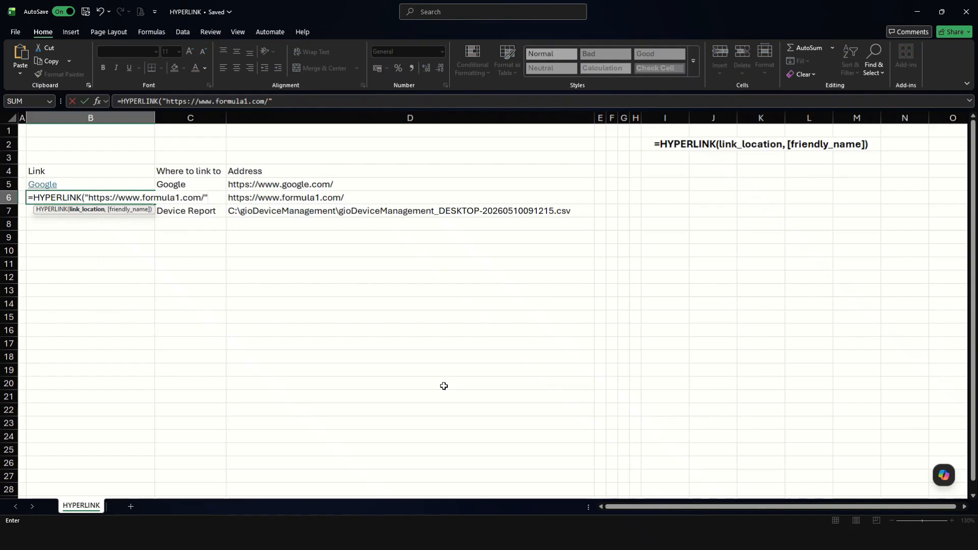
pyautogui.write(',"Formula 1')
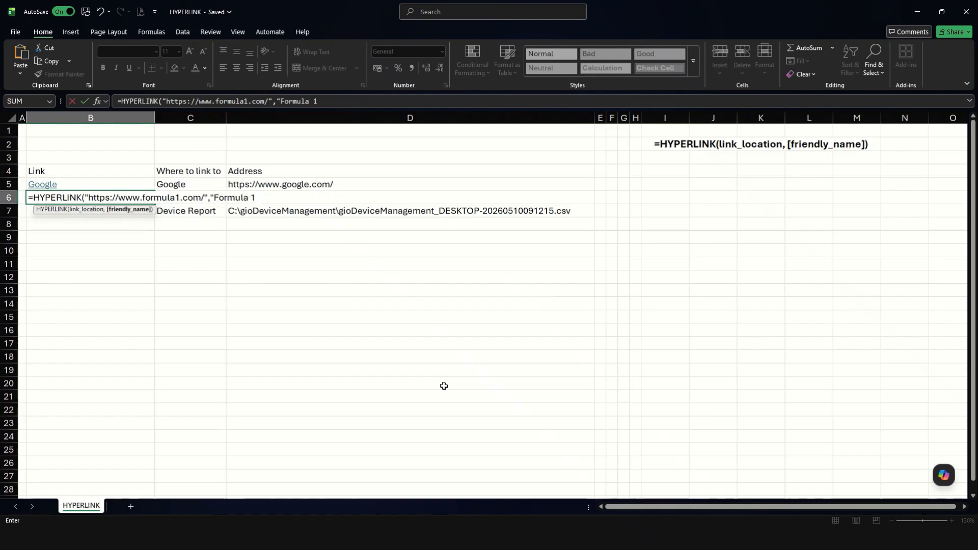
pyautogui.write('"')
pyautogui.press('Return')
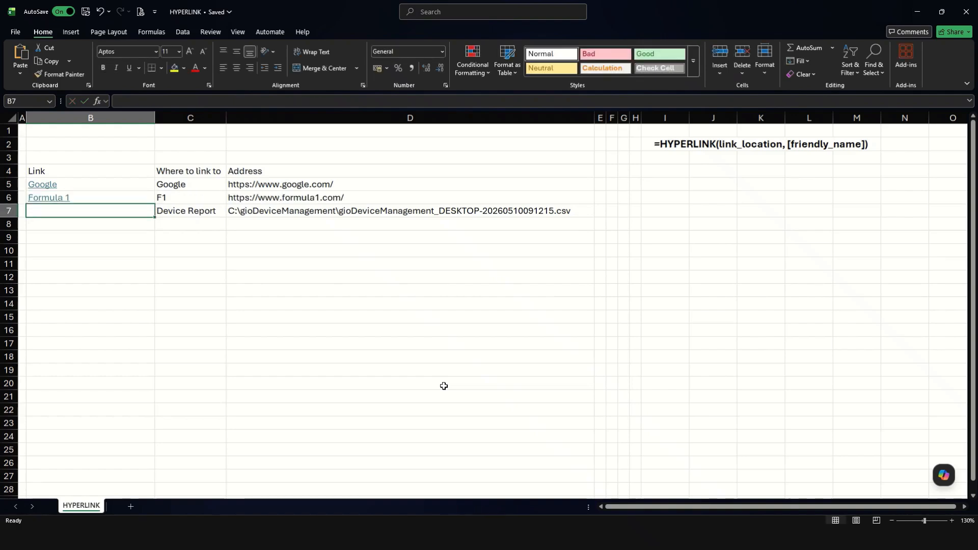
pyautogui.click(316, 330)
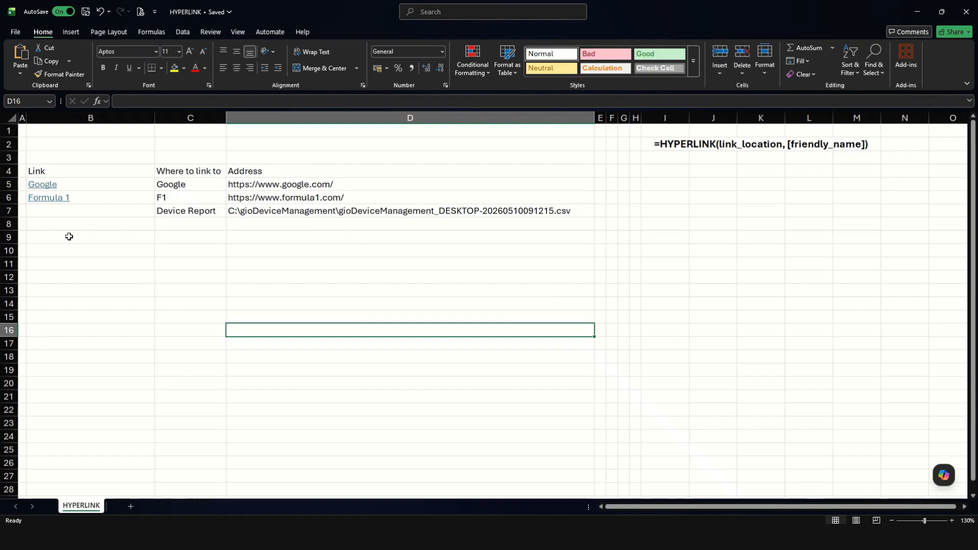
pyautogui.click(48, 200)
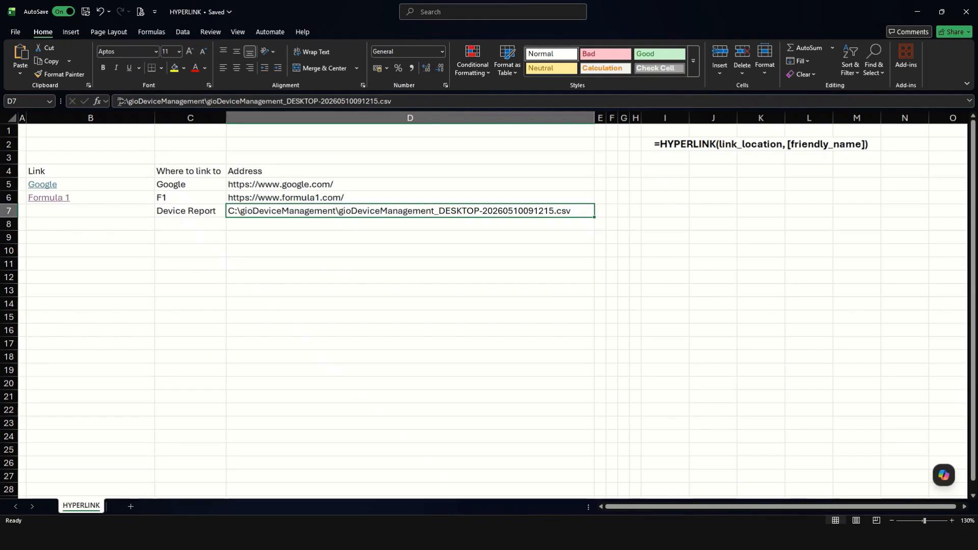
# Step: Copy the file path from D7 and enter =HYPERLINK("C:\gioDeviceManagement\gioDeviceManagement_DESKTOP-20260510091215.csv","10 May Report") in cell B7
pyautogui.moveTo(119, 101); pyautogui.dragTo(398, 100)
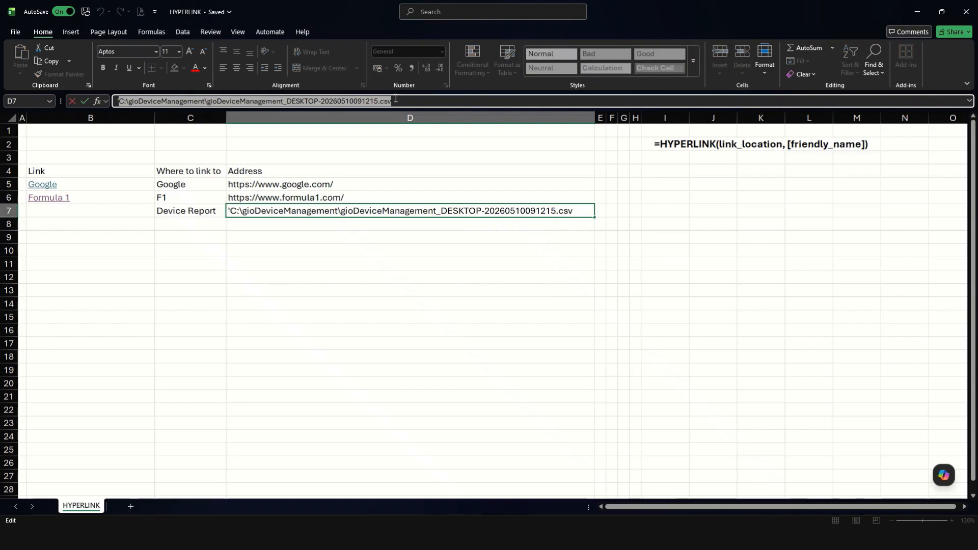
pyautogui.click(273, 276)
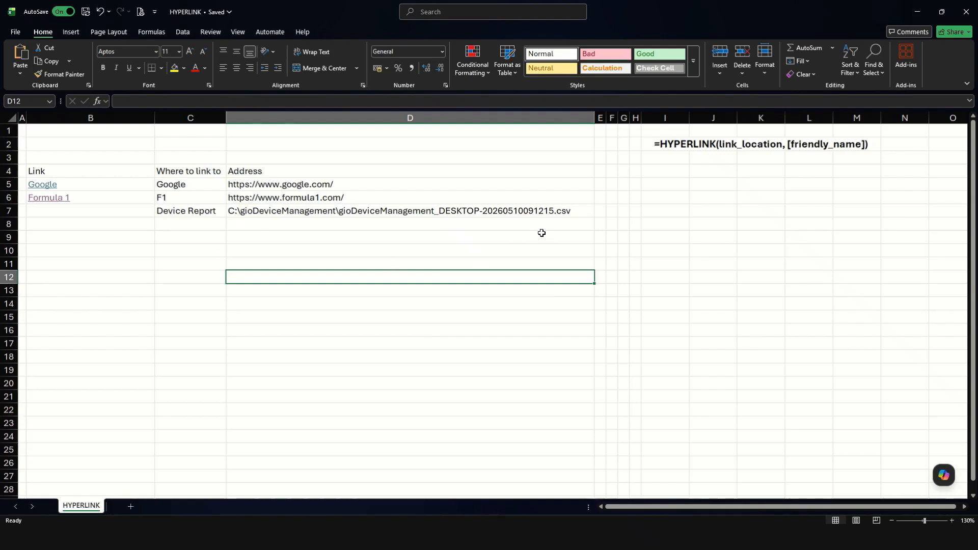
pyautogui.click(123, 211)
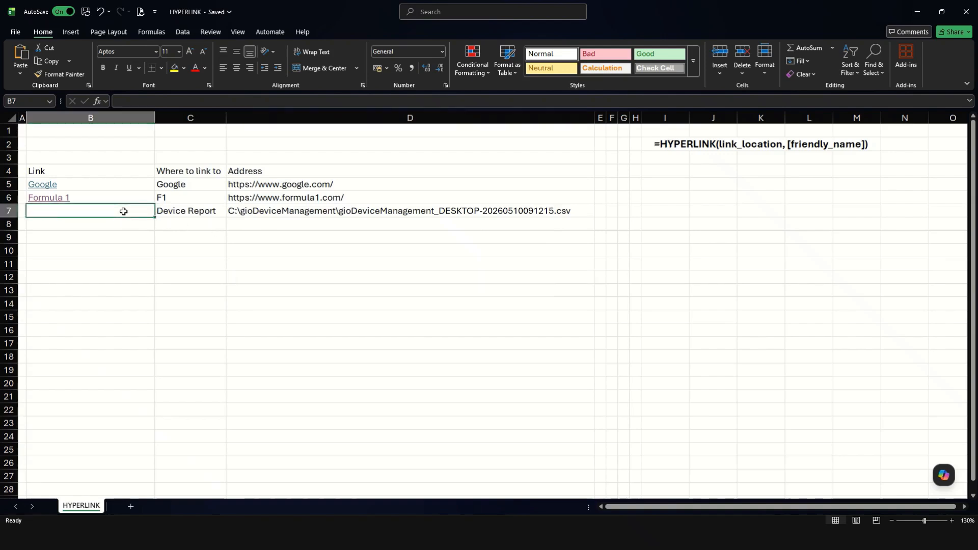
pyautogui.doubleClick(123, 212)
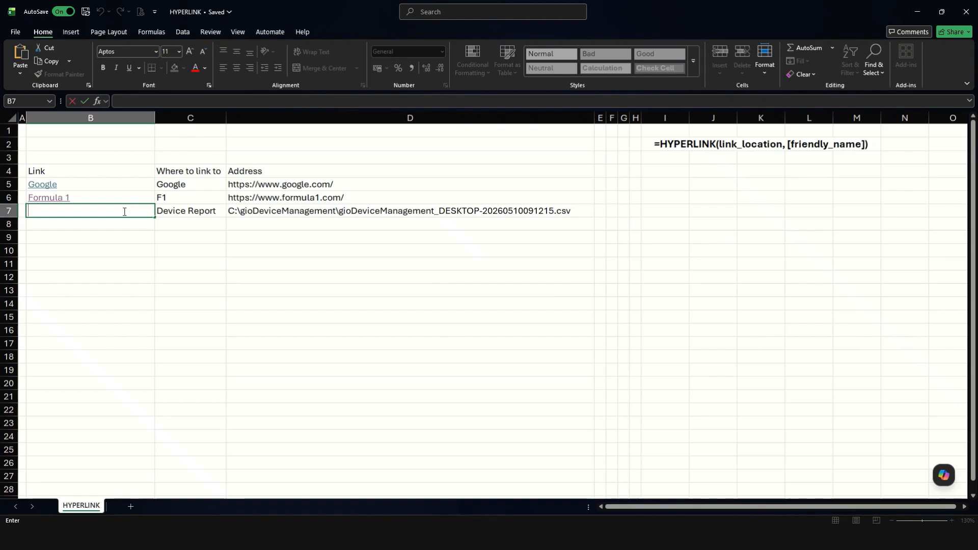
pyautogui.write('=hype')
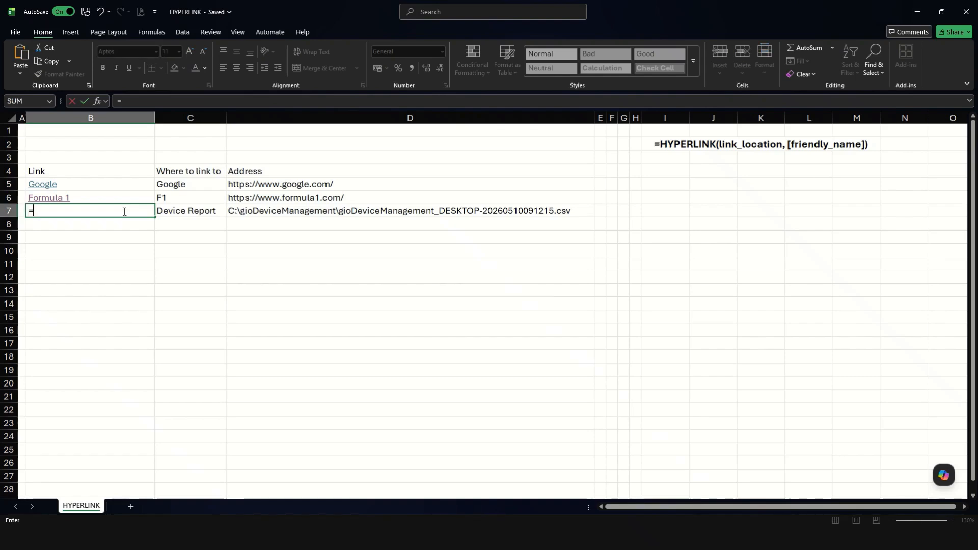
pyautogui.press('Tab')
pyautogui.write('"')
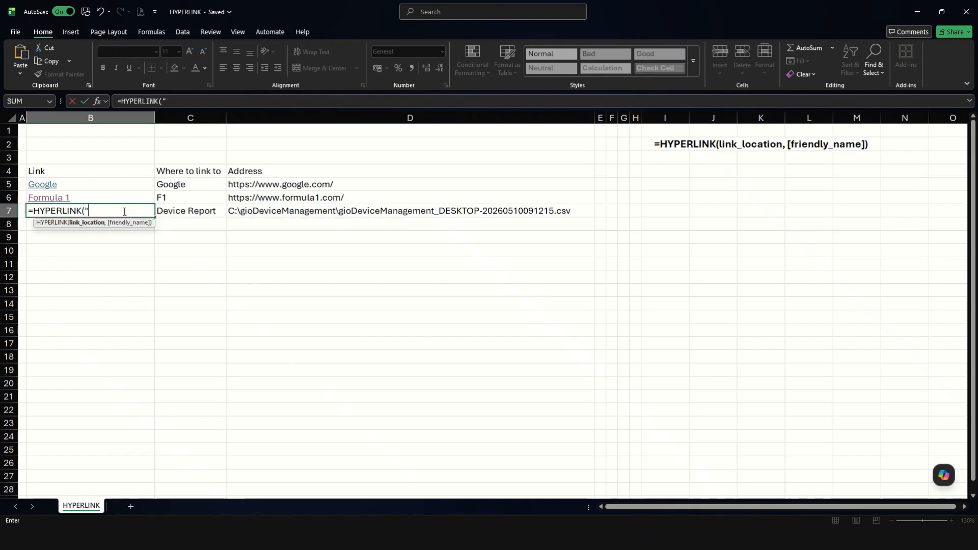
pyautogui.write('C:\\gioDeviceManagement\\gioDeviceManagement_DESKTOP-20260510091215.csv')
pyautogui.write('"')
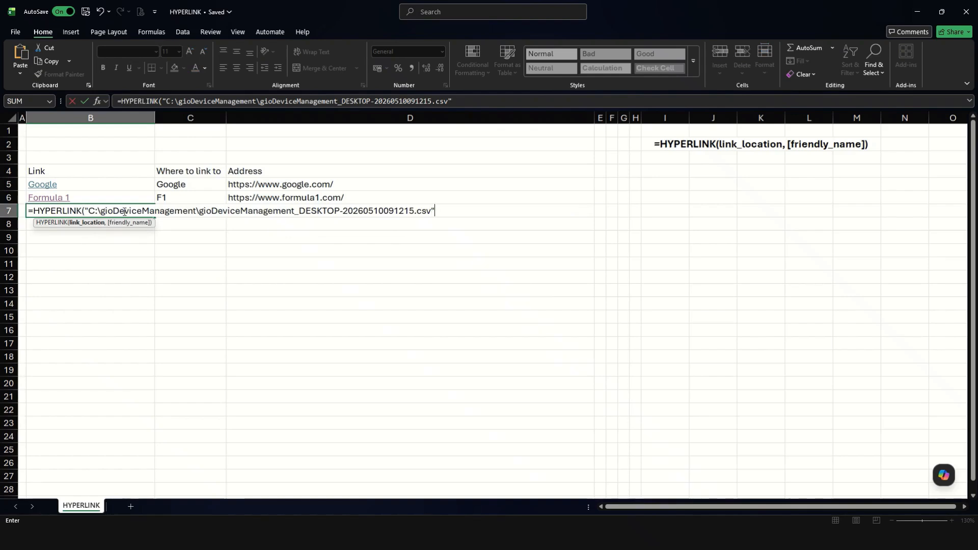
pyautogui.write(',"10 May ')
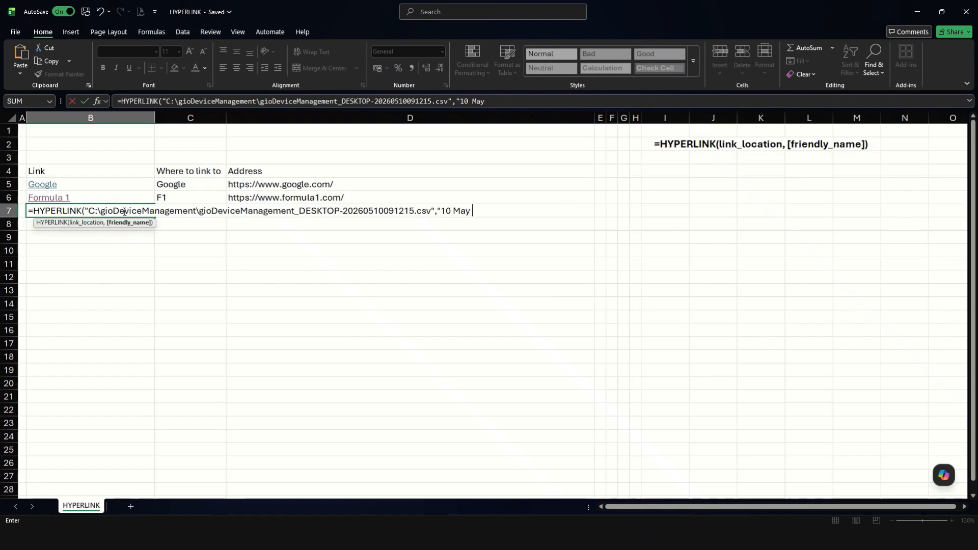
pyautogui.write('Report")')
pyautogui.press('Return')
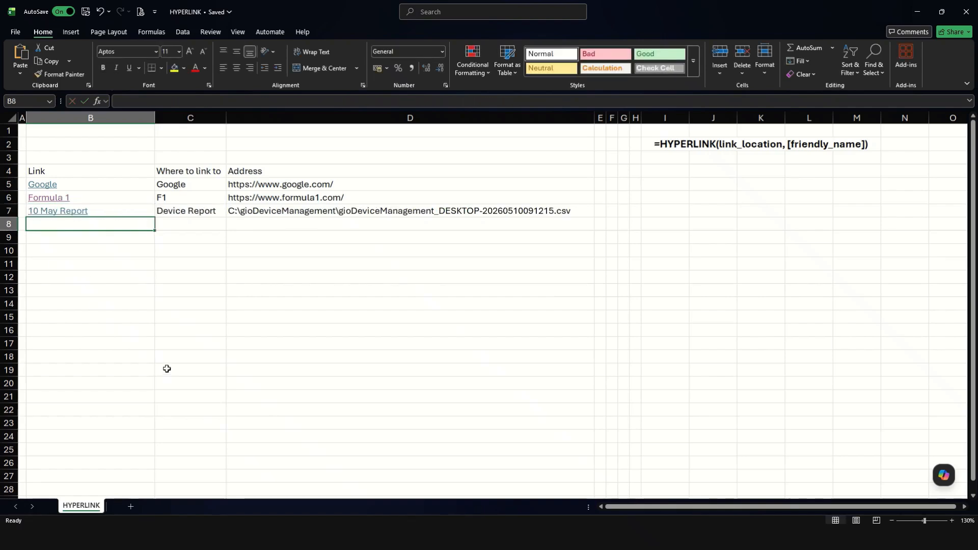
# Step: Follow the 10 May Report link in B7, allow the CSV report to open, and close the report
pyautogui.click(78, 214)
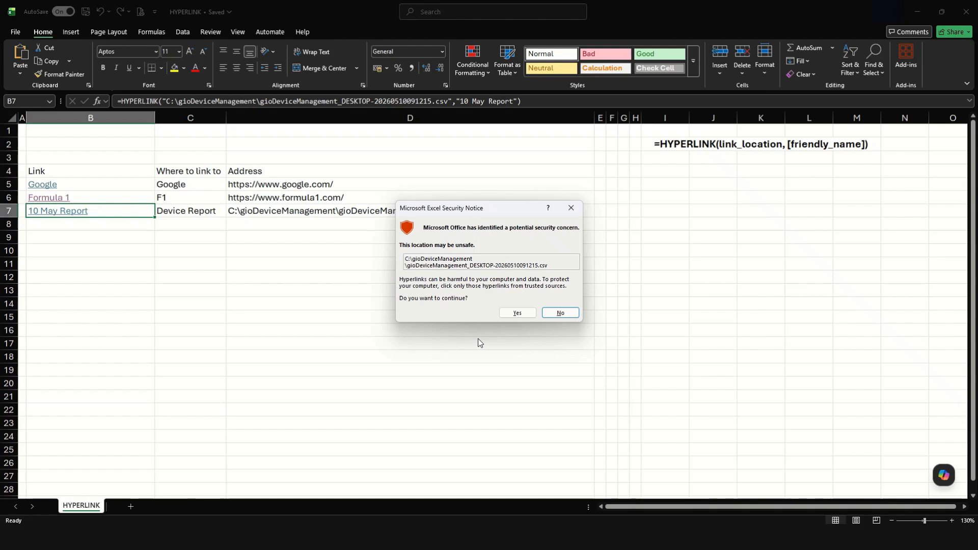
pyautogui.click(509, 312)
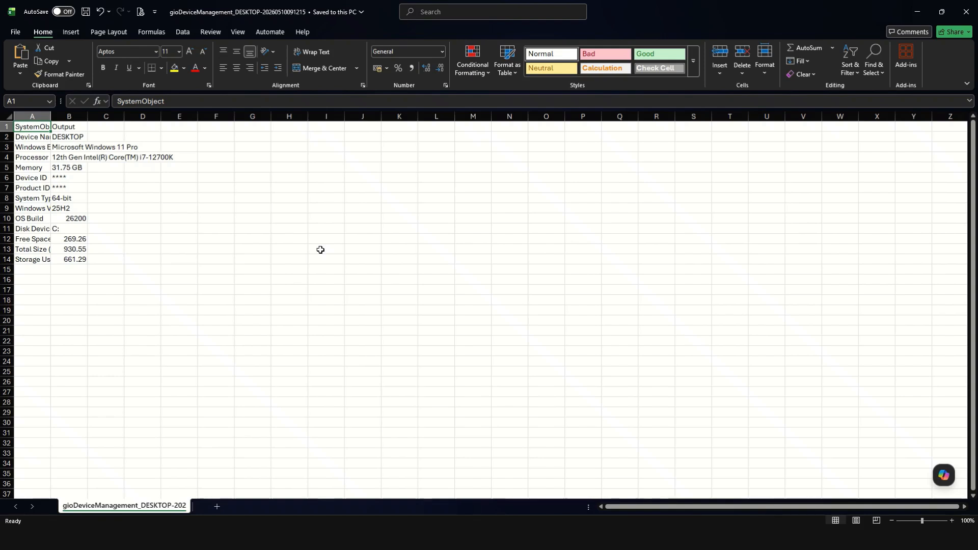
pyautogui.click(967, 11)
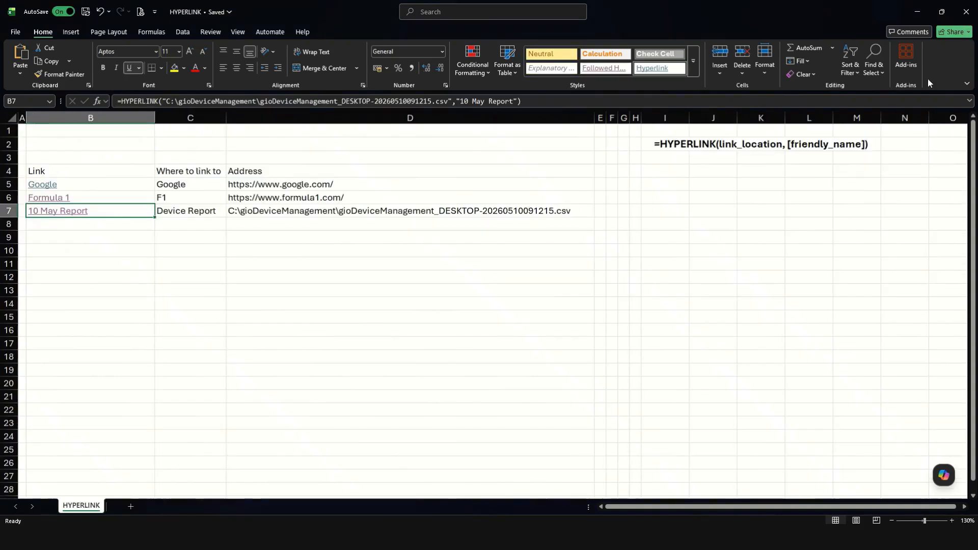